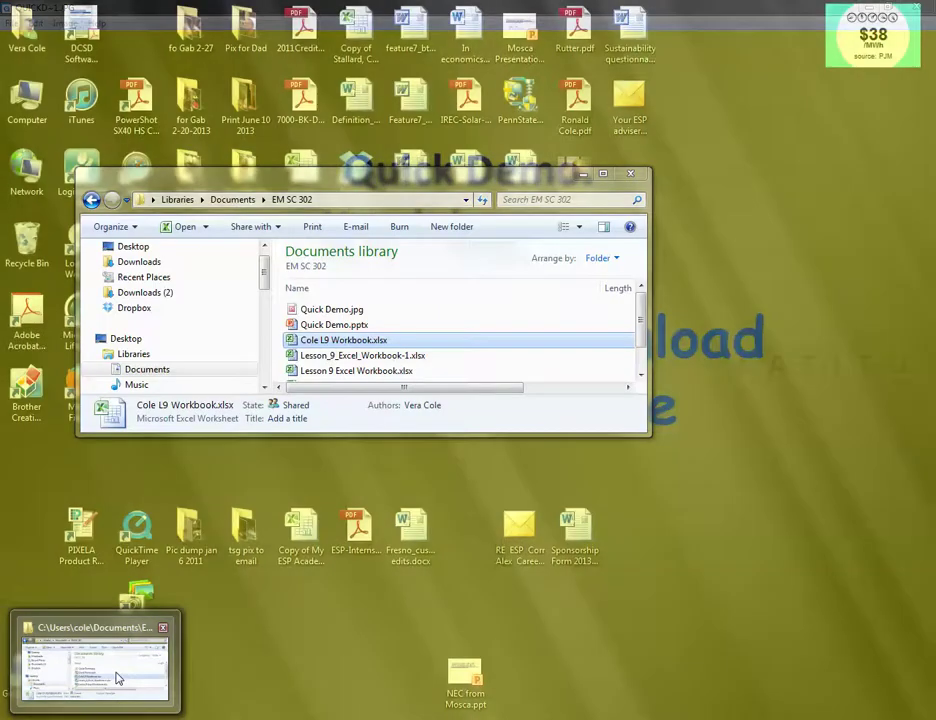
Restore the EM SC 302 Explorer window from the taskbar
click(116, 679)
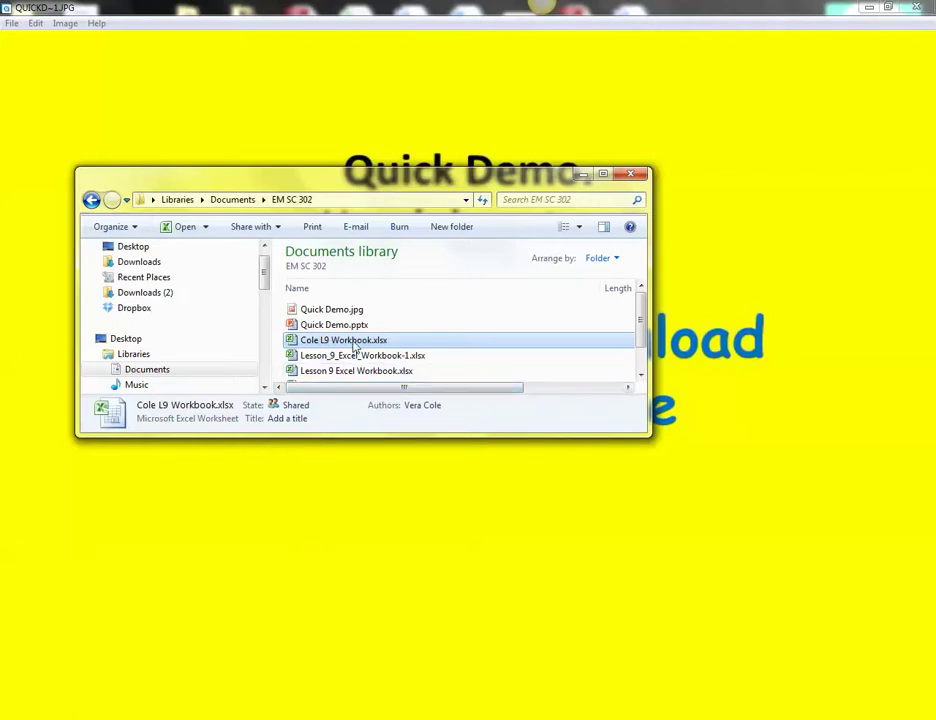
mouse_move(352, 344)
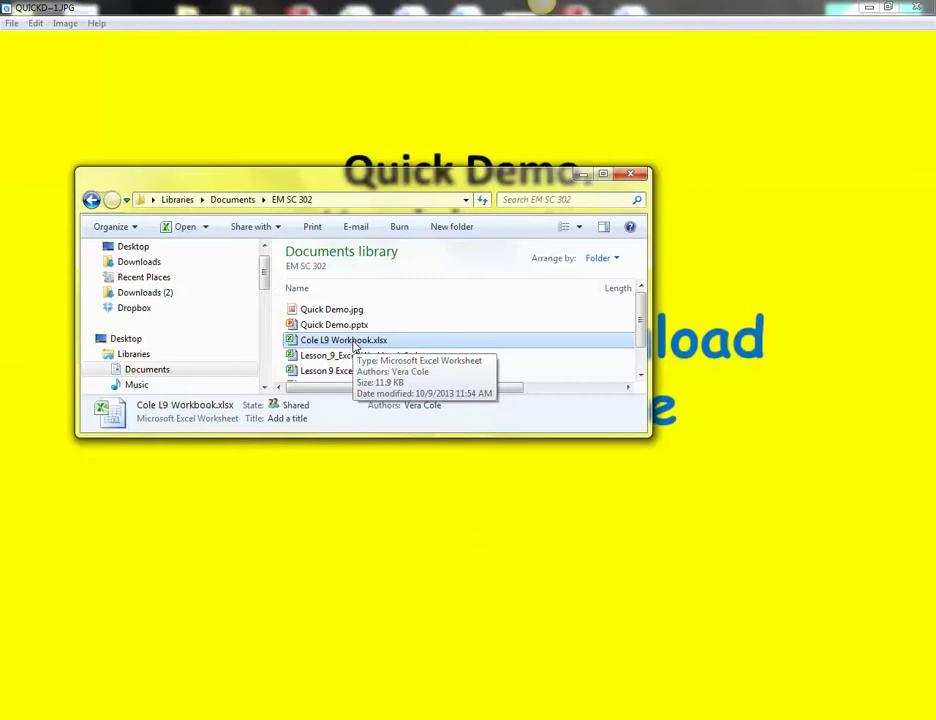
Open Cole L9 Workbook.xlsx and check its Analysis Questions and Population Data sheets
double_click(353, 341)
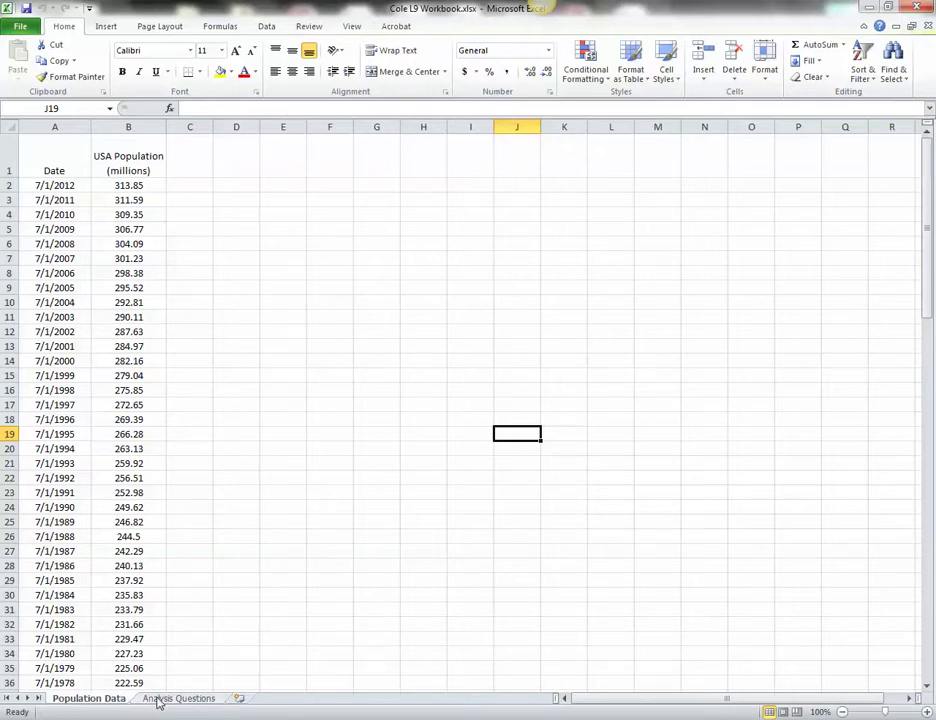
click(160, 698)
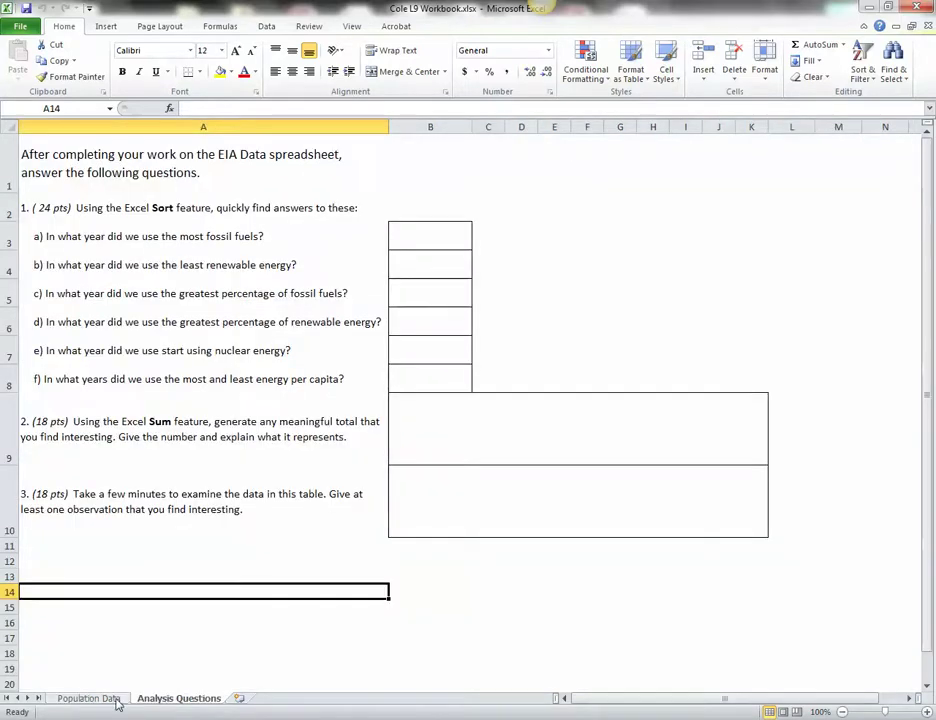
click(116, 700)
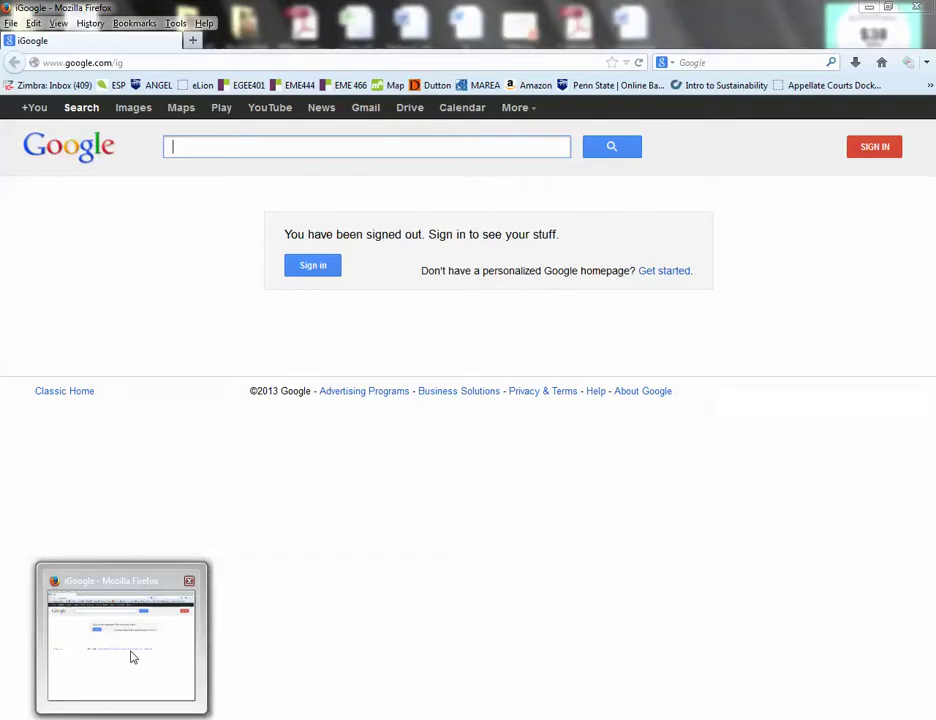
click(133, 656)
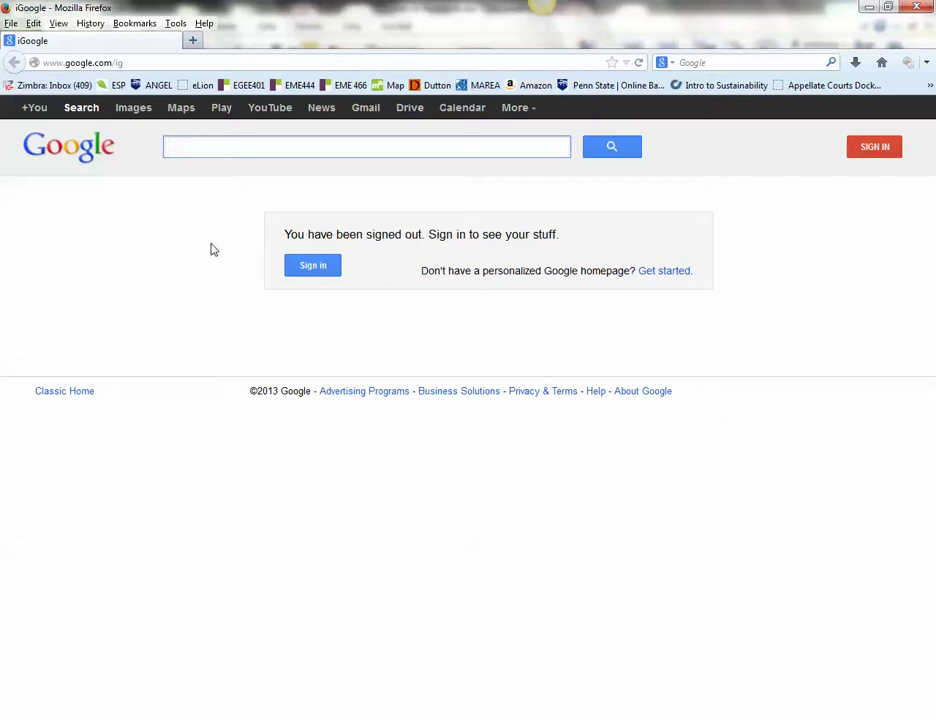
click(129, 65)
drag(132, 63, 4, 56)
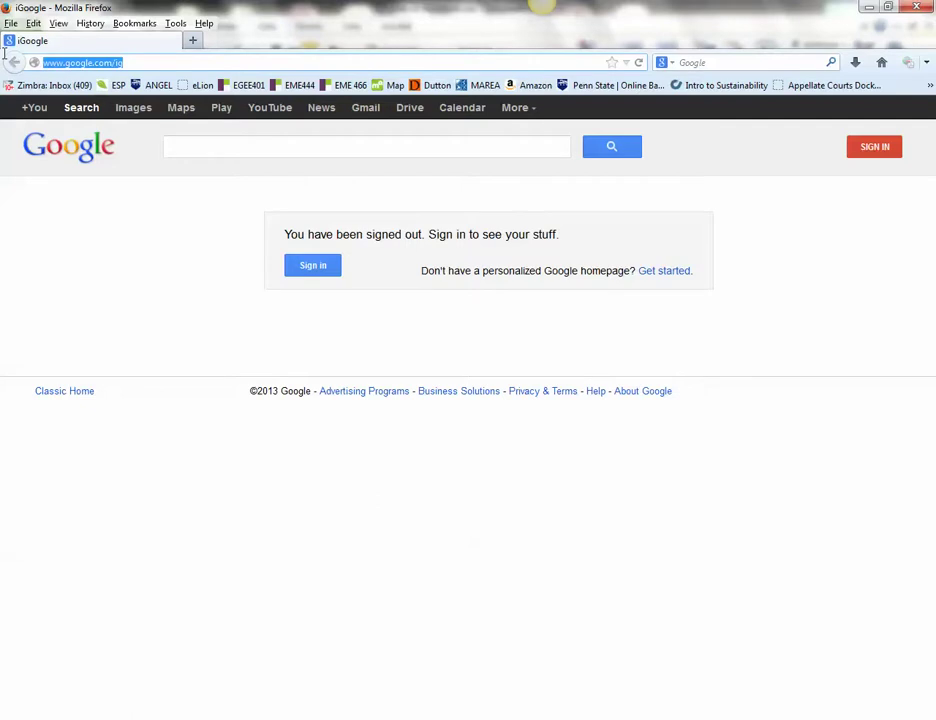
text(www.eia)
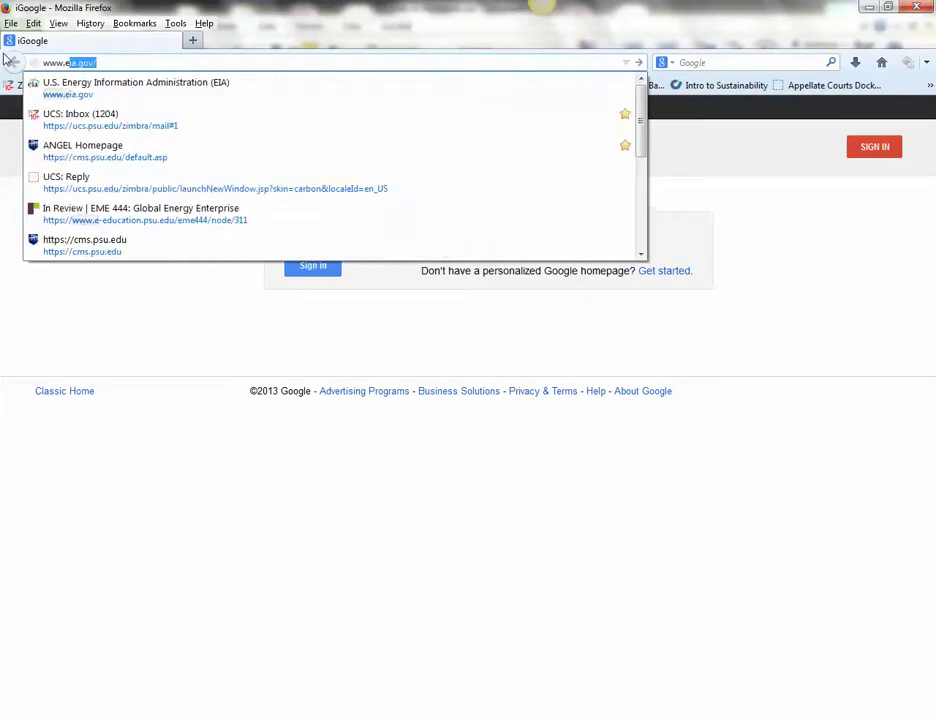
text(.go)
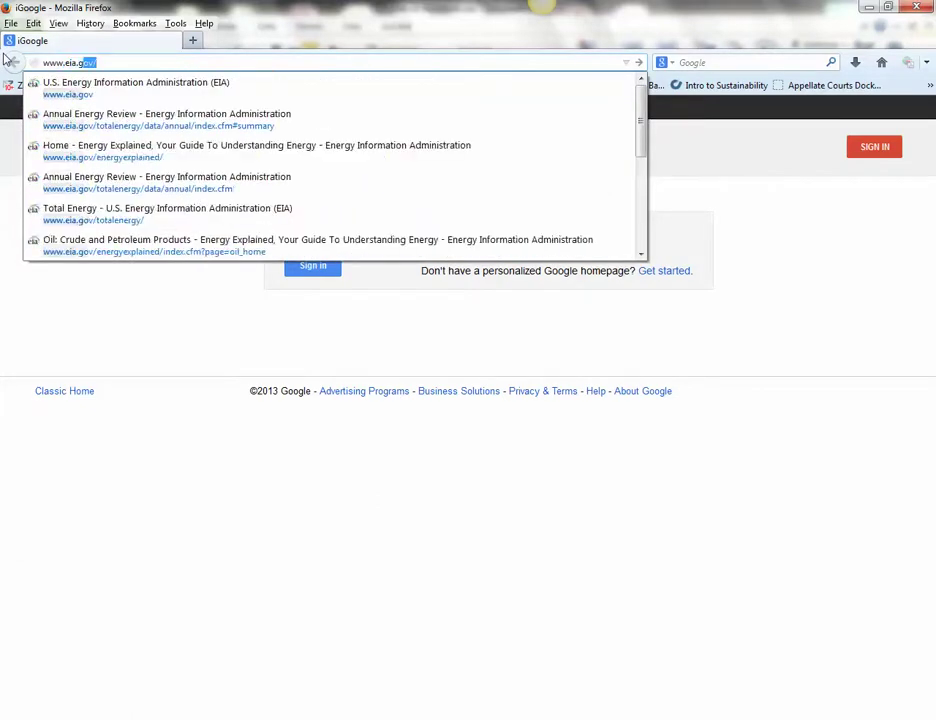
text(v)
key(Return)
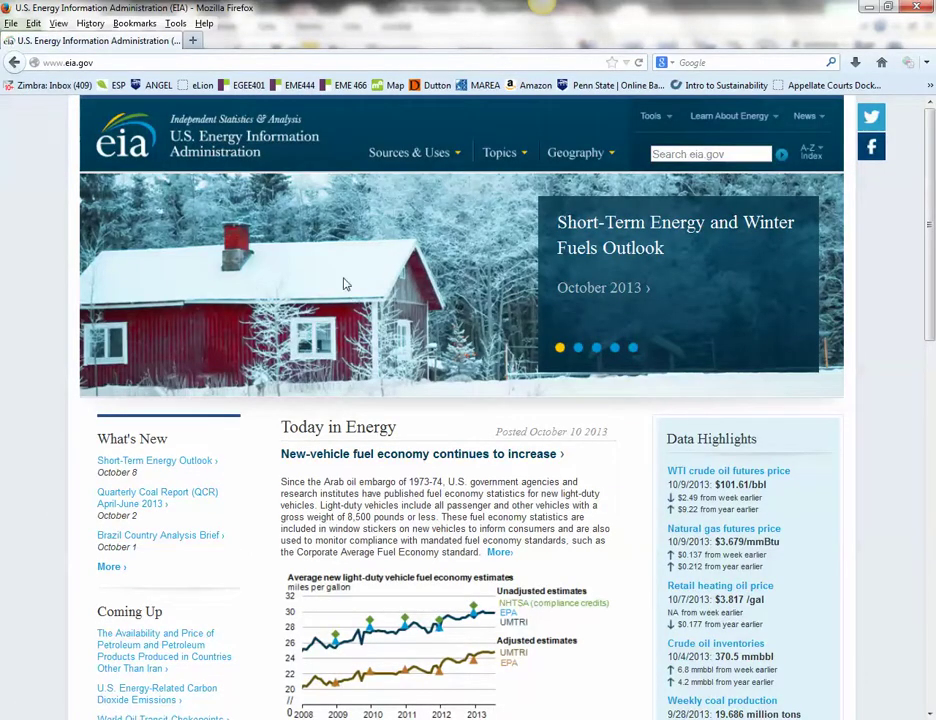
mouse_move(412, 152)
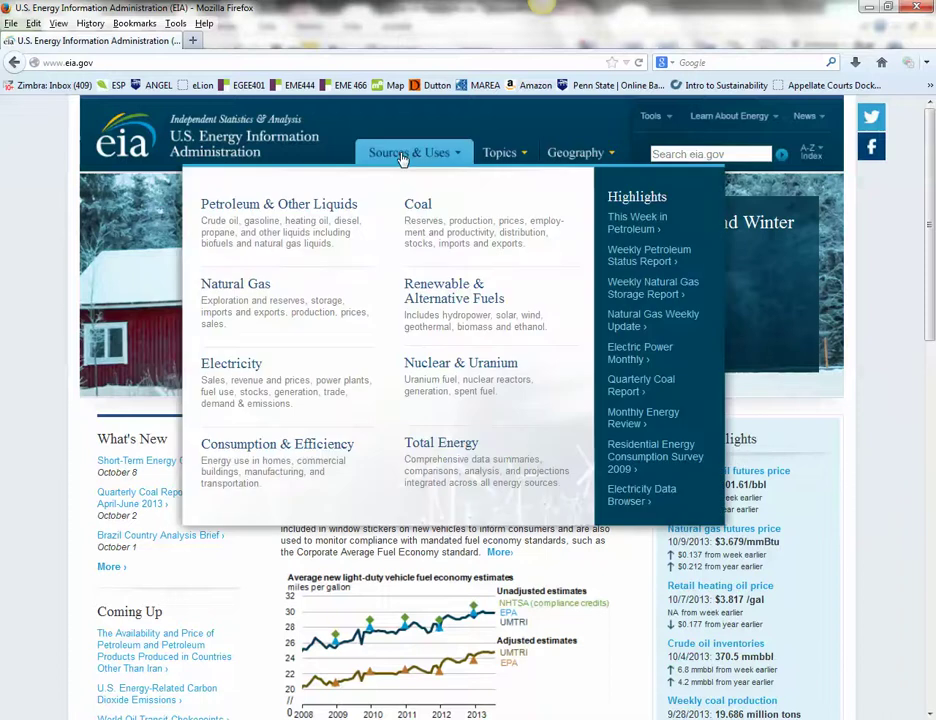
Go to Total Energy's annual data and expand the Energy Overview category
click(443, 447)
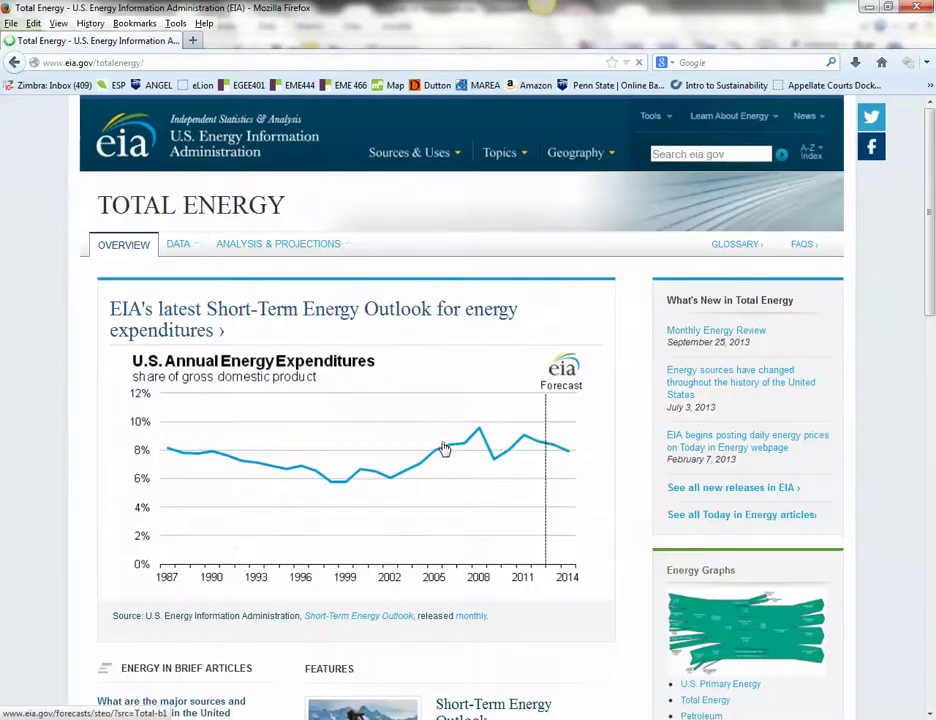
mouse_move(181, 244)
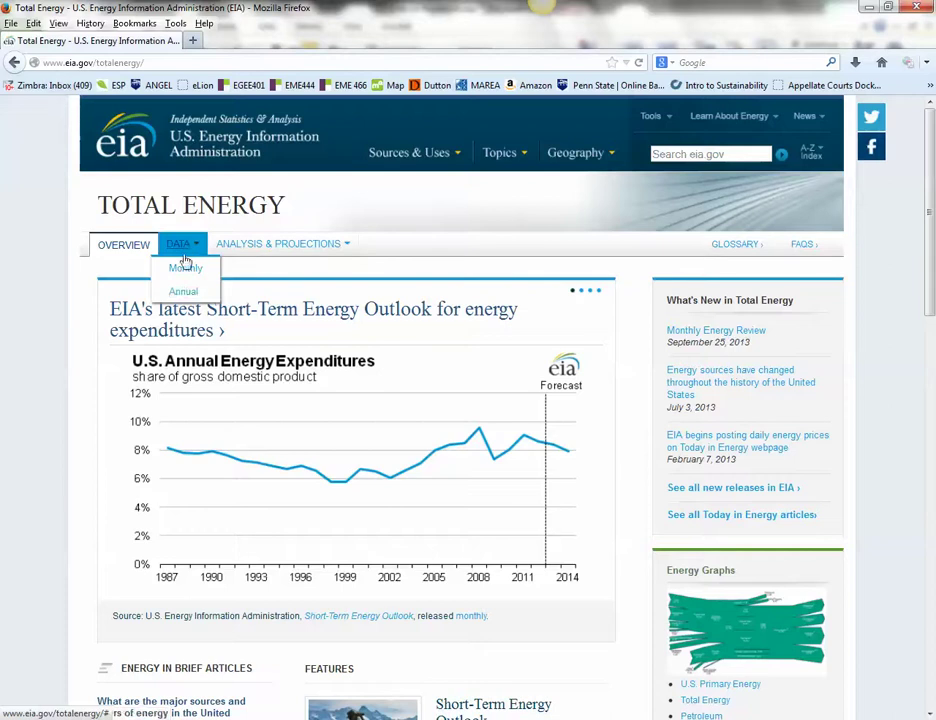
click(186, 293)
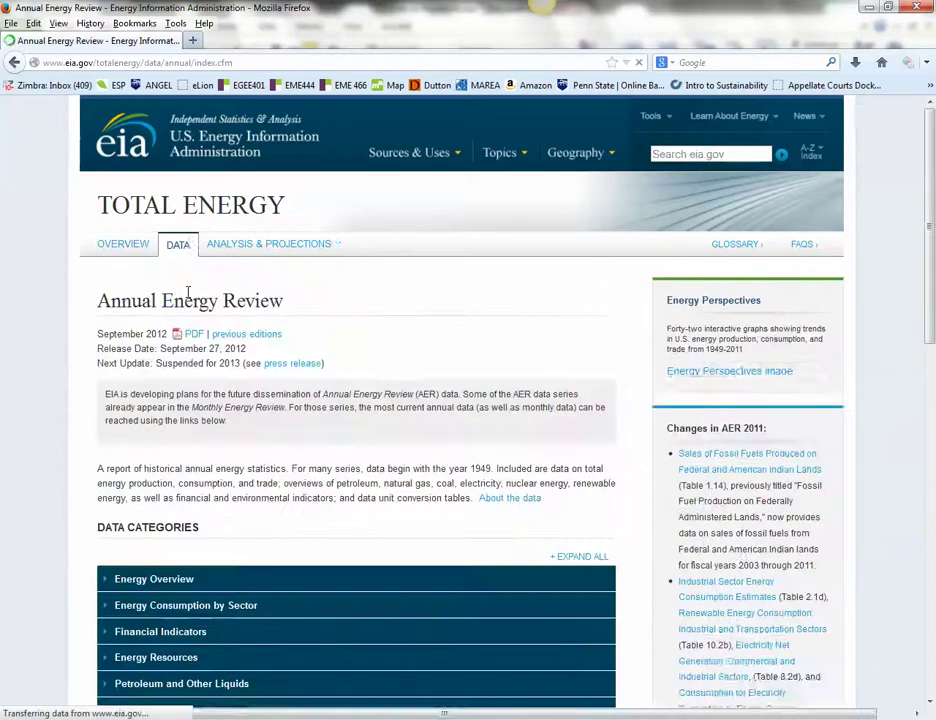
click(157, 590)
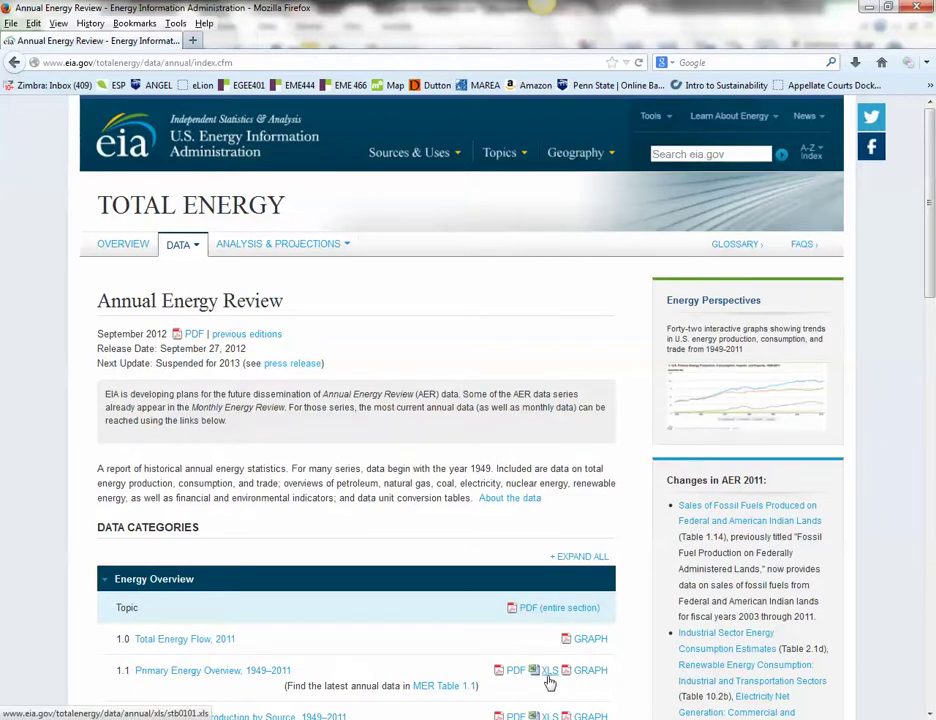
Download the 1.1 Primary Energy Overview XLS and open it in Excel despite the format warning
click(548, 679)
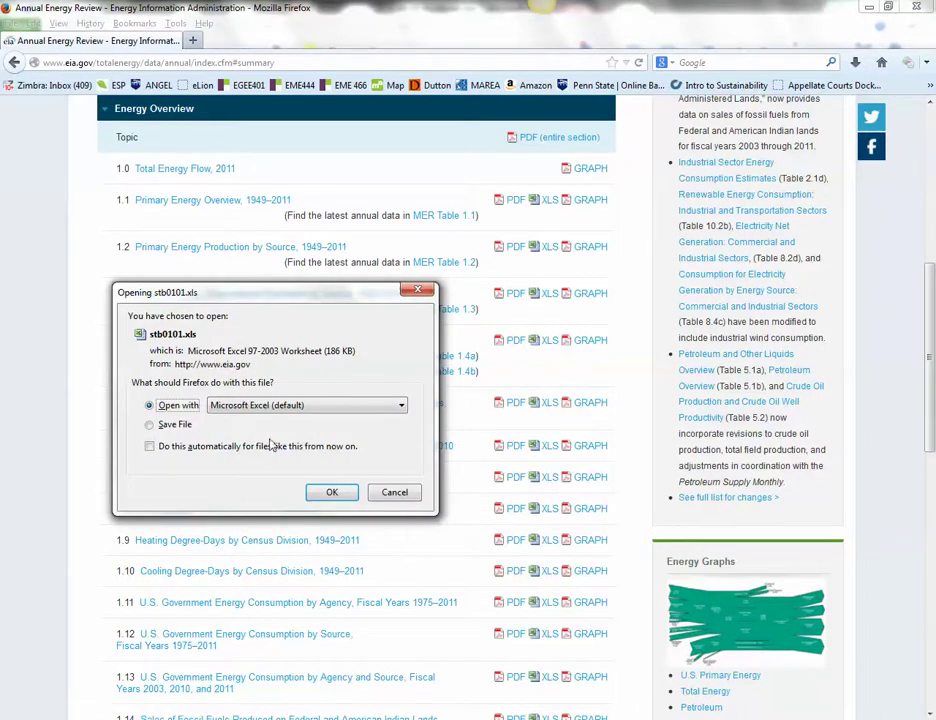
click(331, 493)
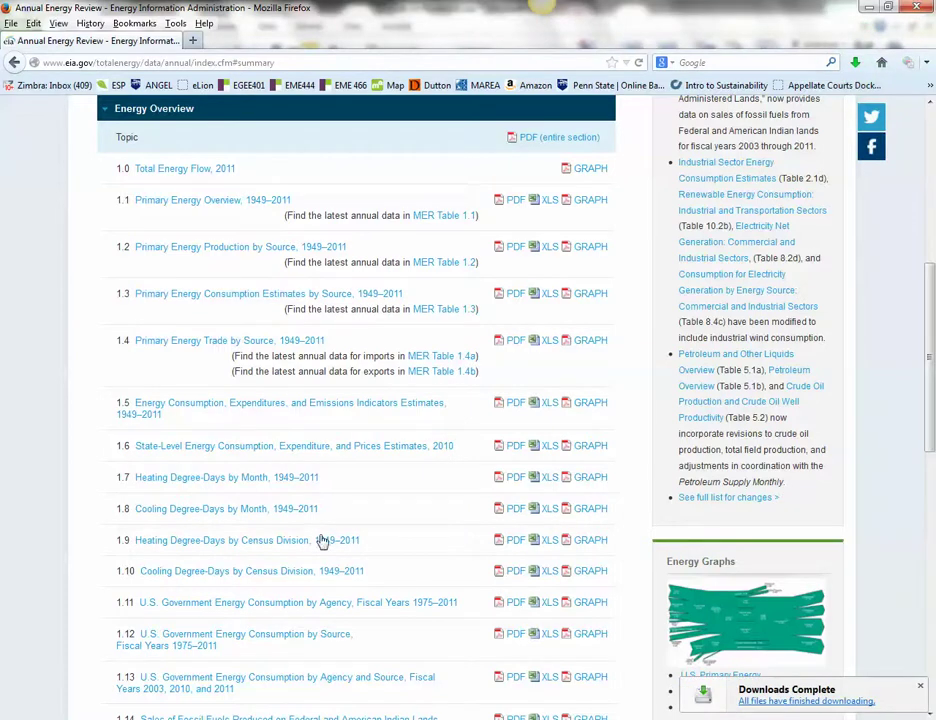
mouse_move(258, 712)
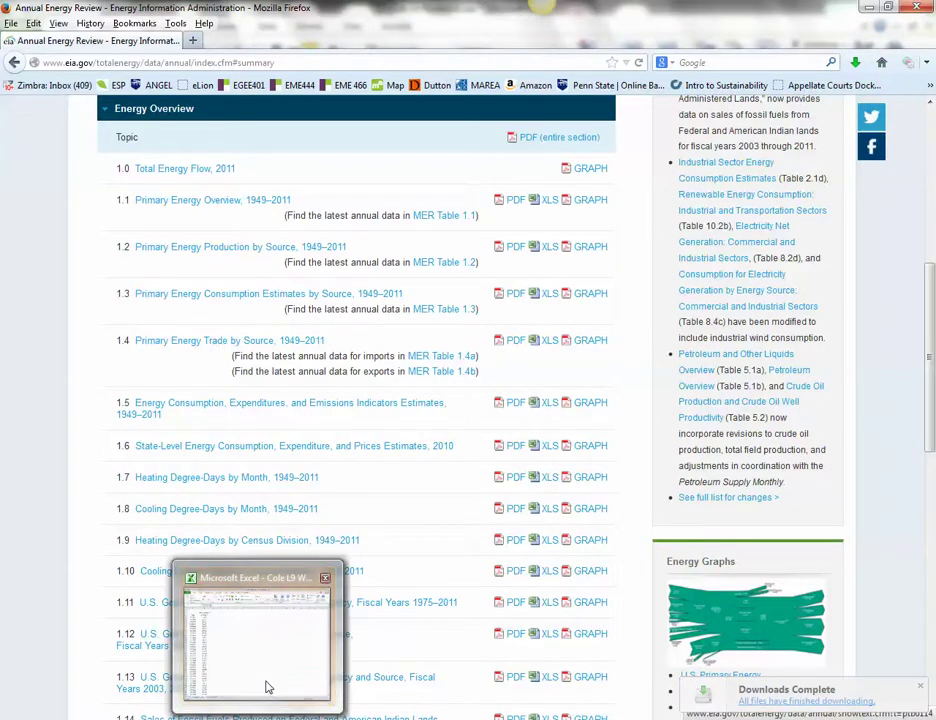
click(267, 683)
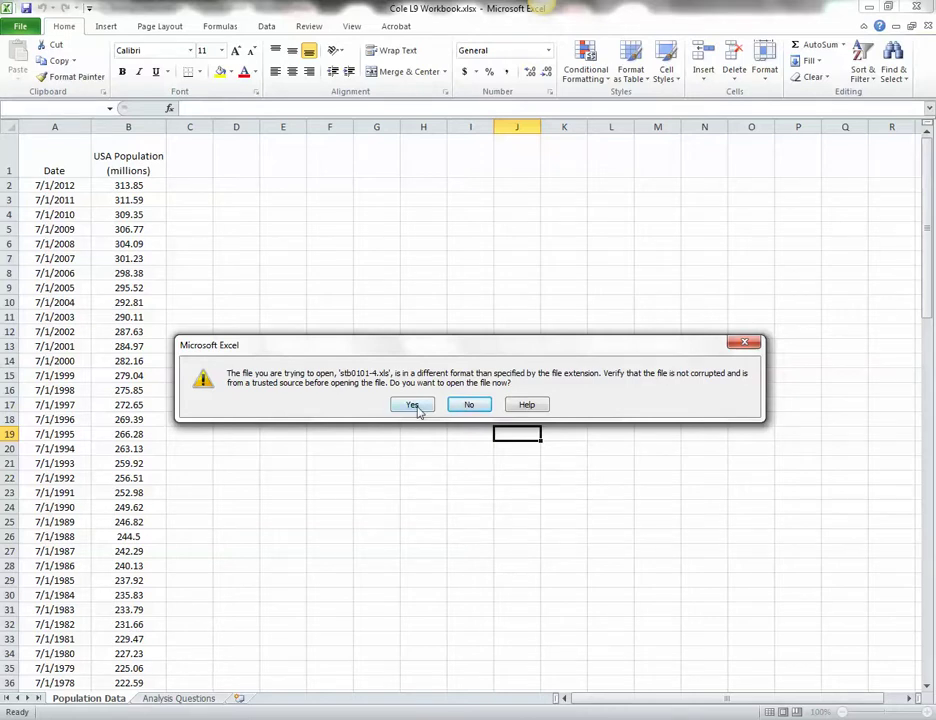
click(415, 405)
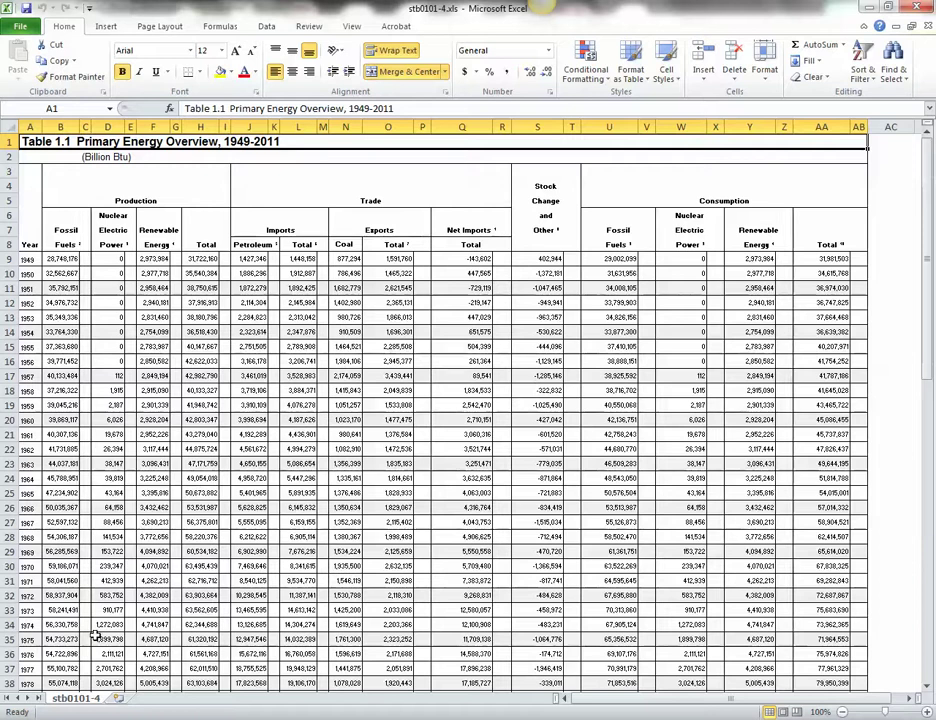
Move the stb0101-4 sheet into Cole L9 Workbook.xlsx via Move or Copy
right_click(88, 700)
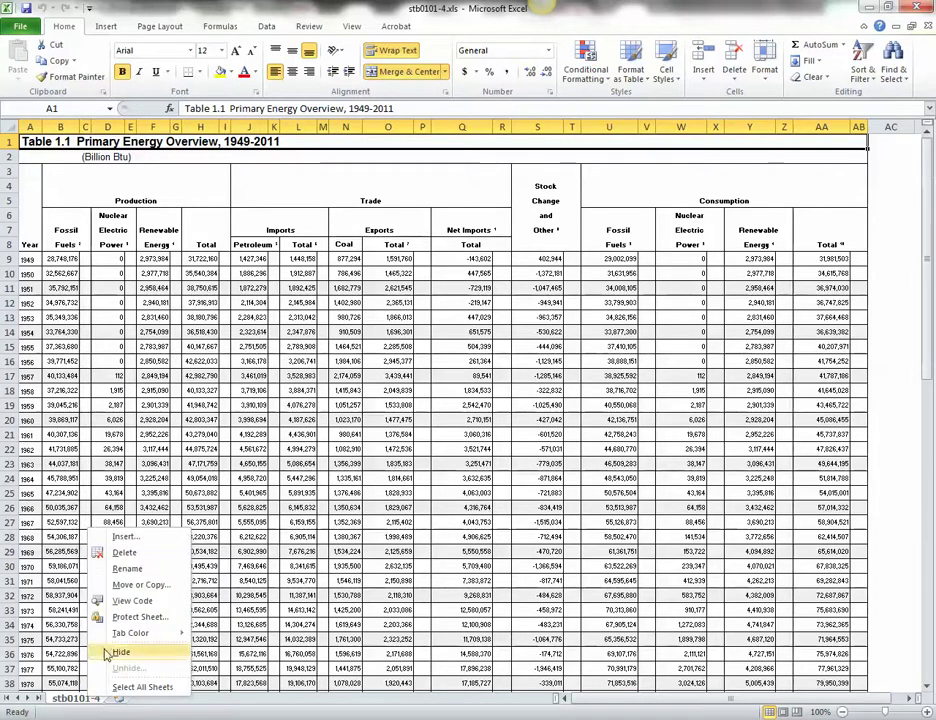
click(135, 584)
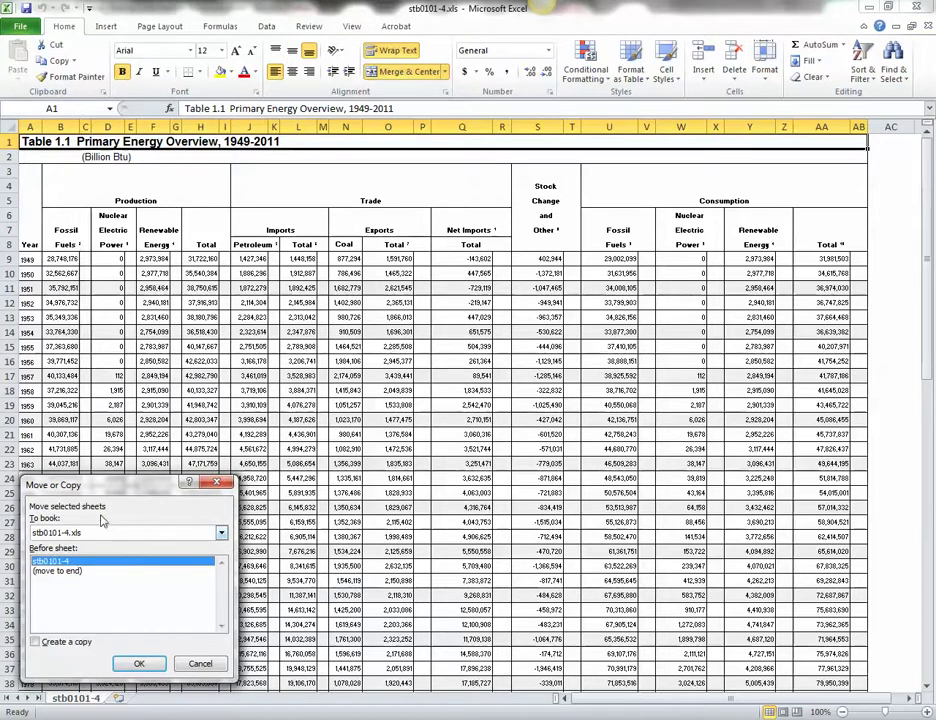
click(222, 534)
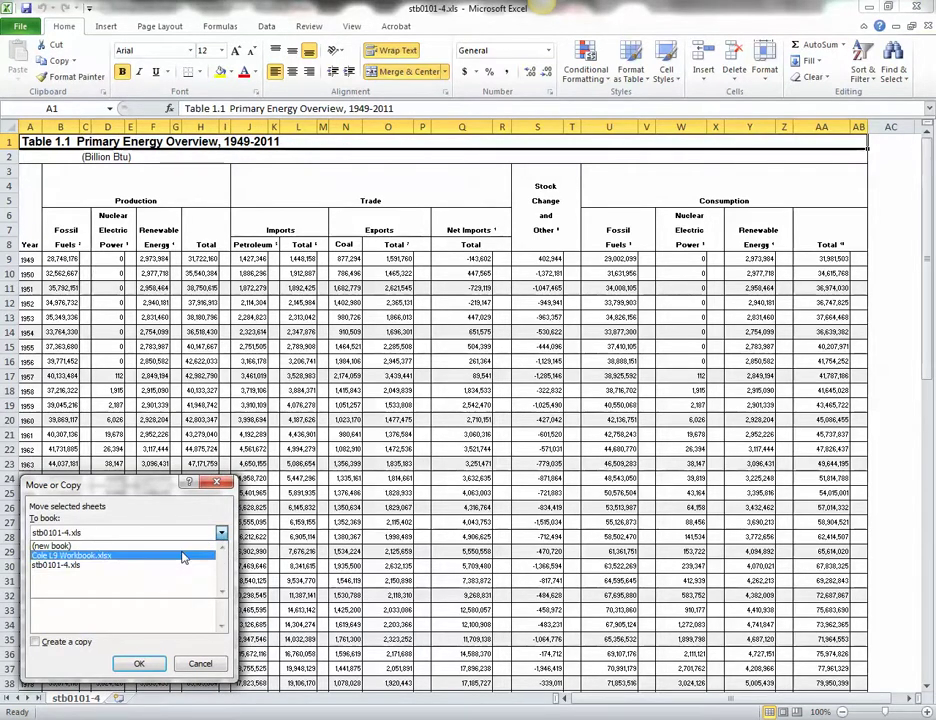
click(183, 557)
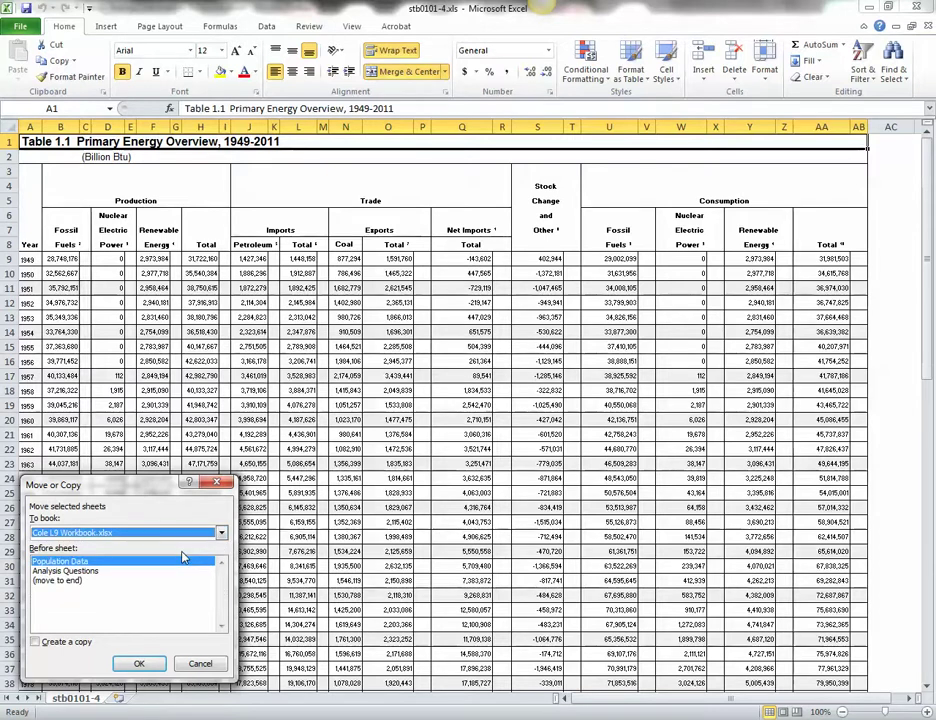
click(138, 665)
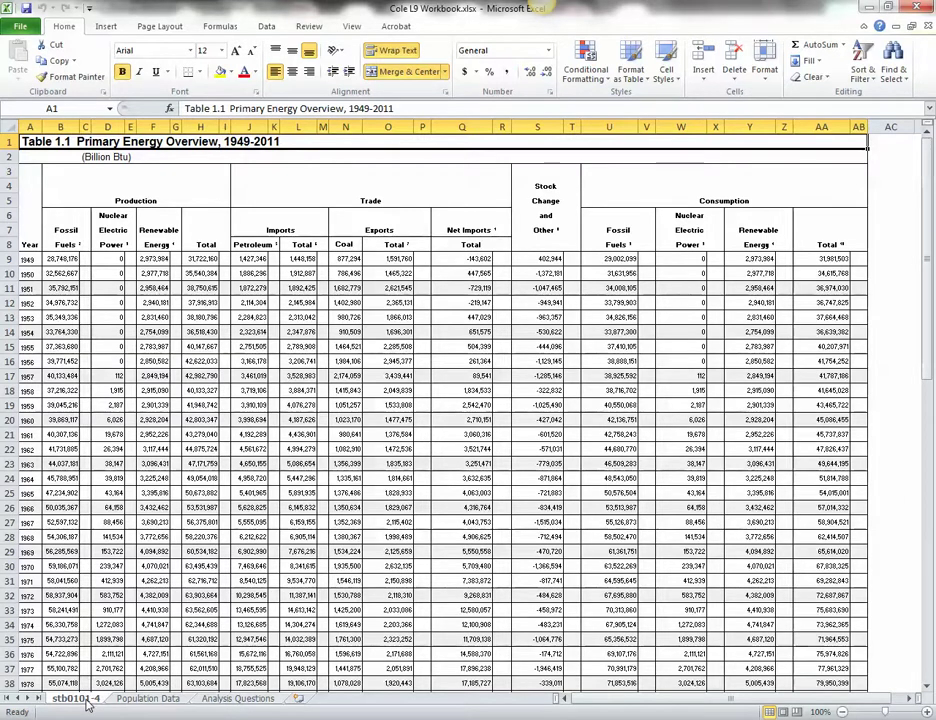
Rename the stb0101-4 sheet tab to 'EIA Data'
right_click(88, 704)
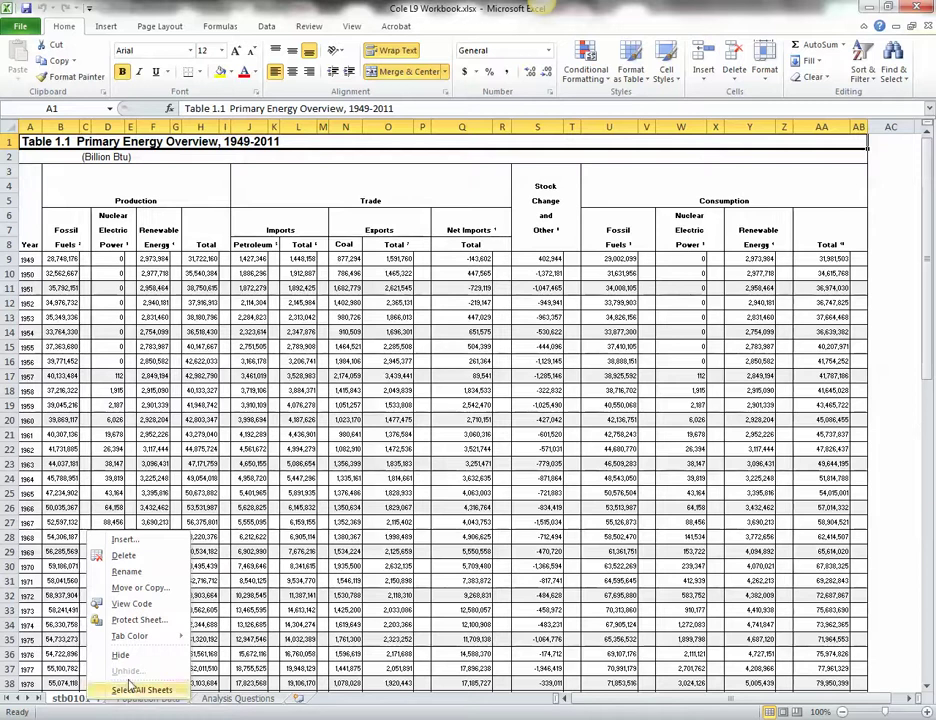
click(127, 571)
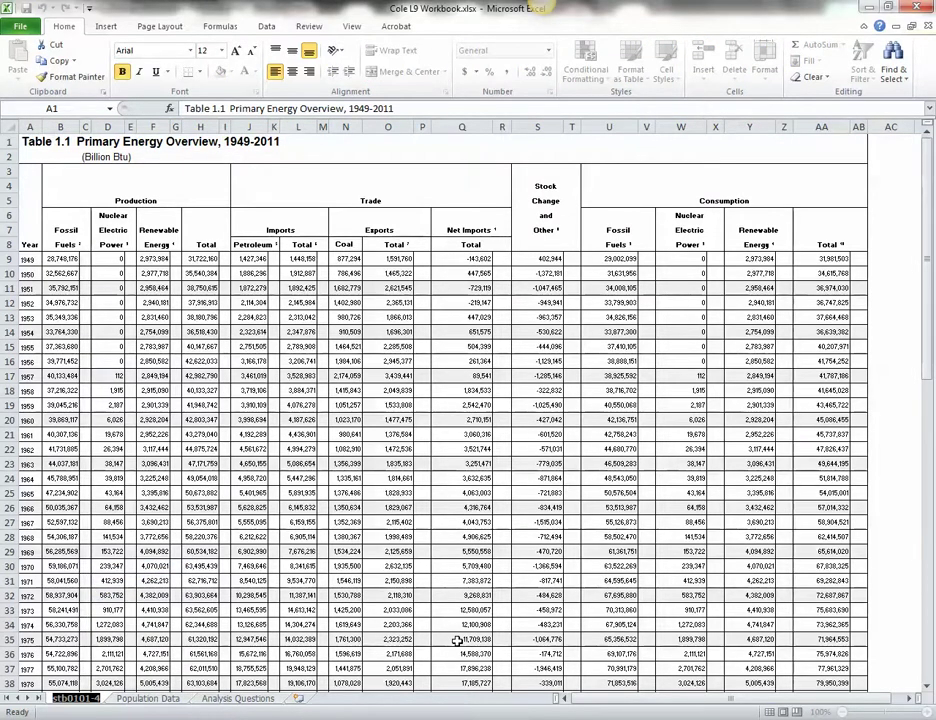
text(EIA)
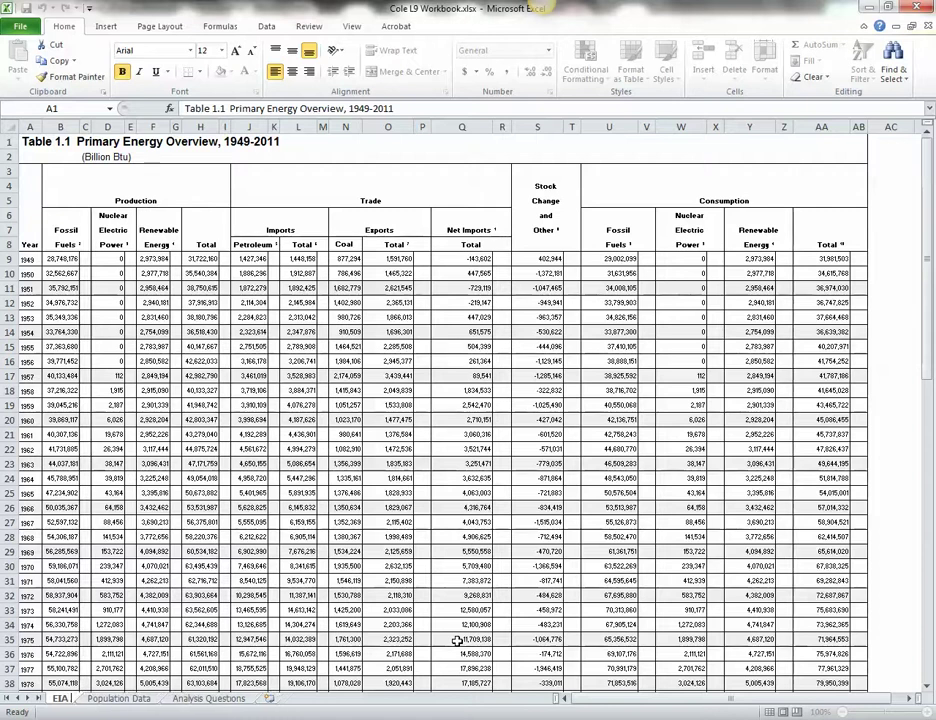
key(Return)
text(Data)
key(Return)
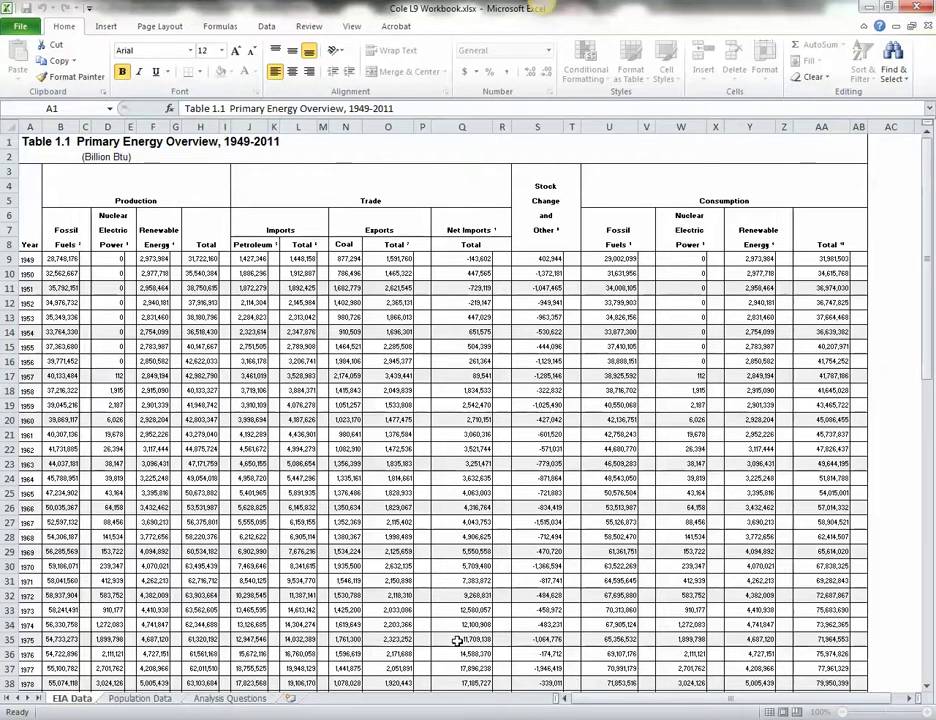